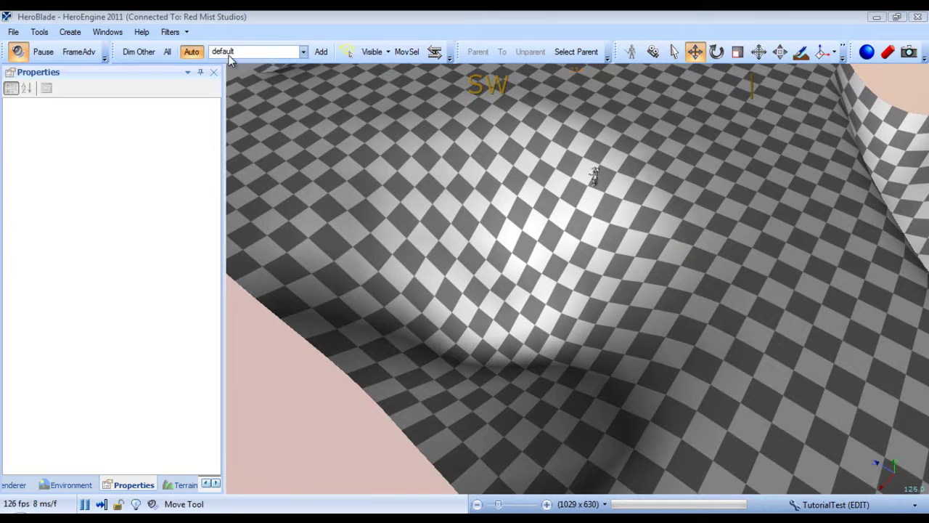
Step: Create a Mirror / Water object in the area and select it
left_click(70, 34)
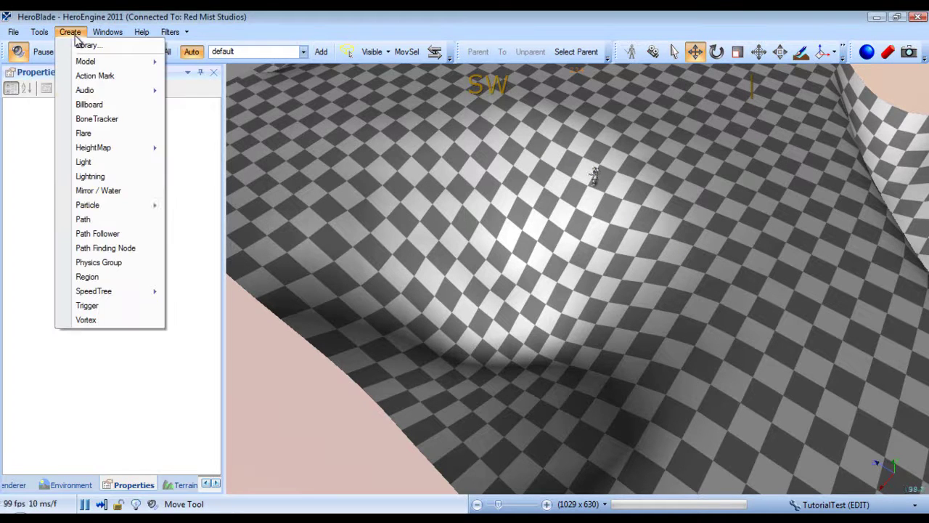
left_click(116, 191)
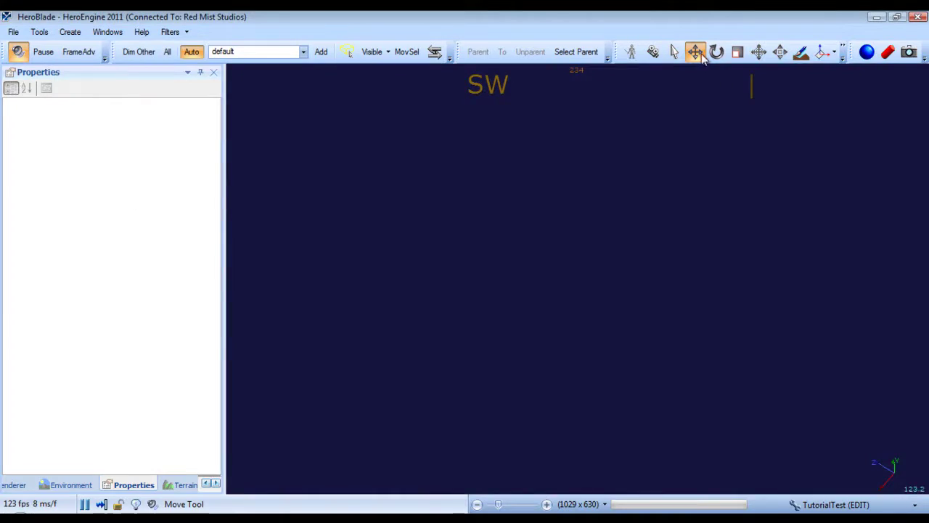
left_click(591, 245)
Step: Move the water plane across the terrain and lower it into the rounded basin
scroll(779, 127, "down", 5)
middle_click_drag(779, 128, 777, 199, "alt")
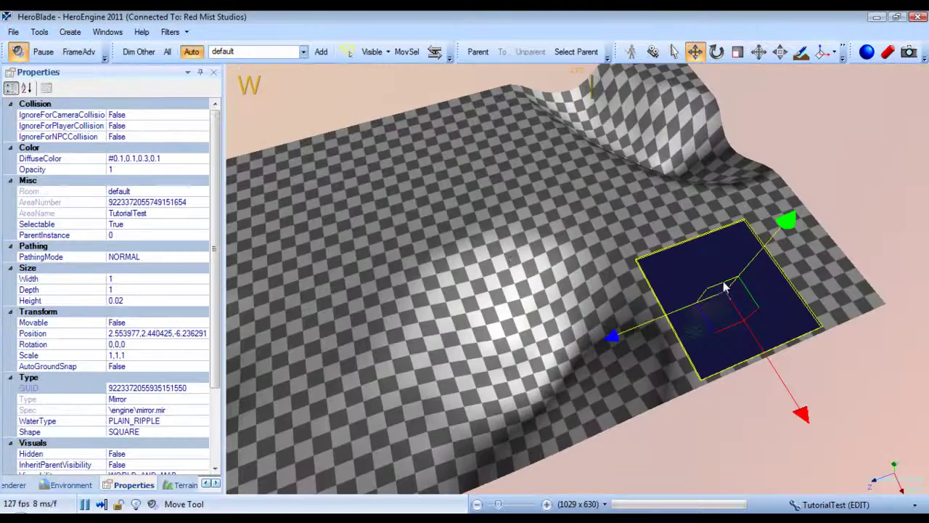
left_click_drag(715, 285, 547, 398)
left_click_drag(525, 324, 523, 319)
middle_click_drag(654, 310, 585, 304, "alt")
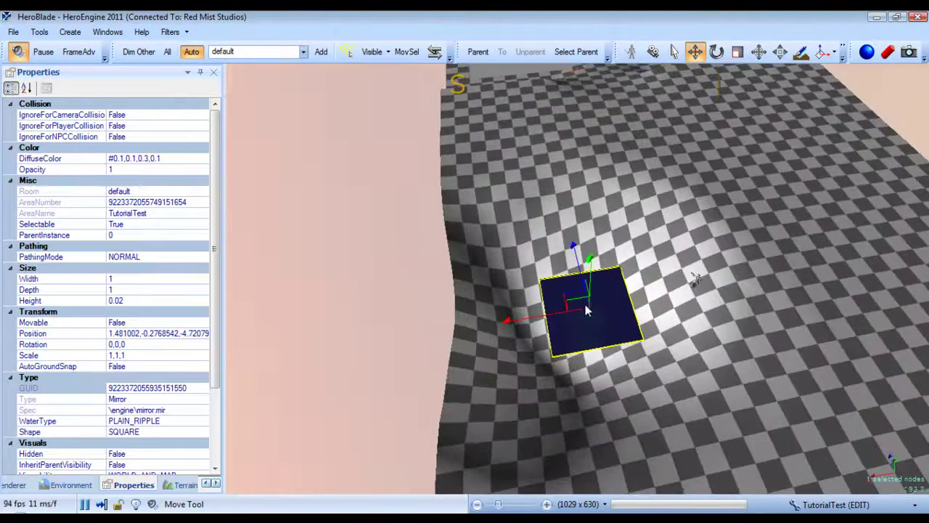
Step: Examine the water plane's color, size, transform, type and visual properties
left_click(108, 32)
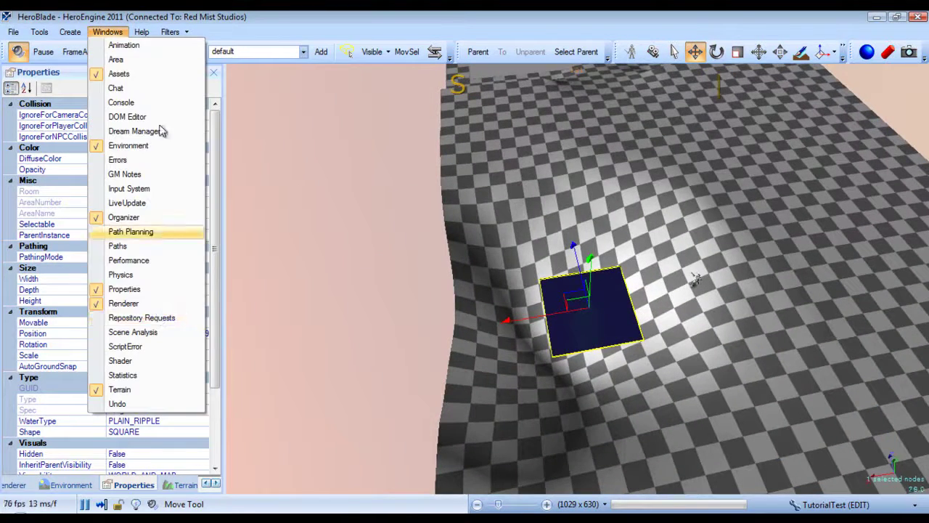
left_click(215, 261)
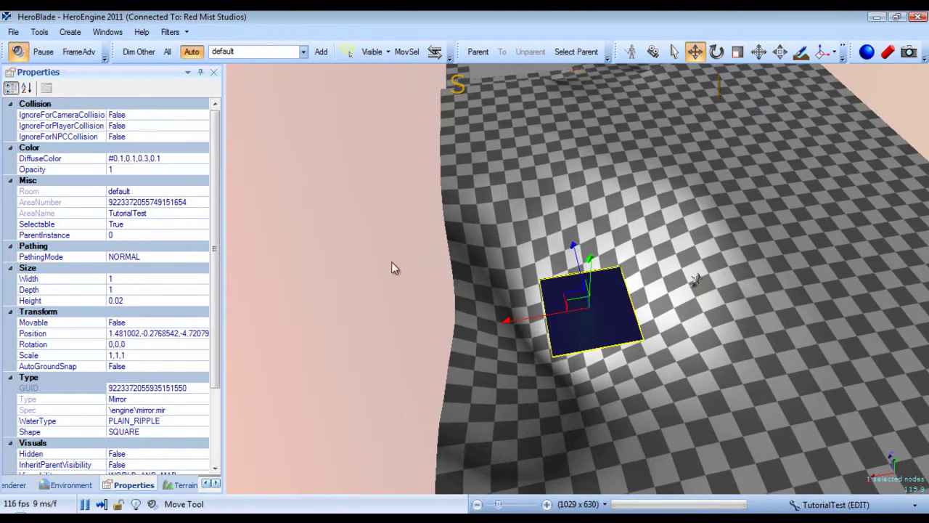
left_click_drag(216, 285, 222, 354)
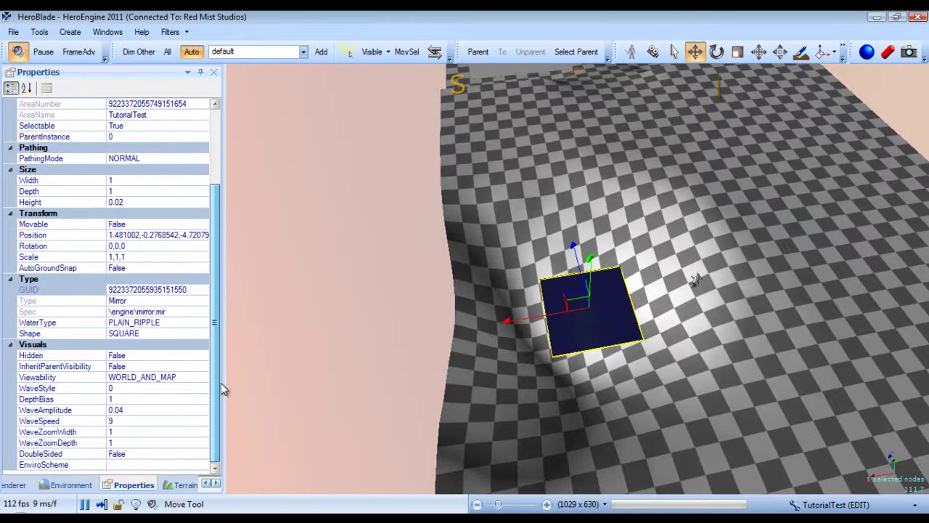
scroll(221, 383, "up", 3)
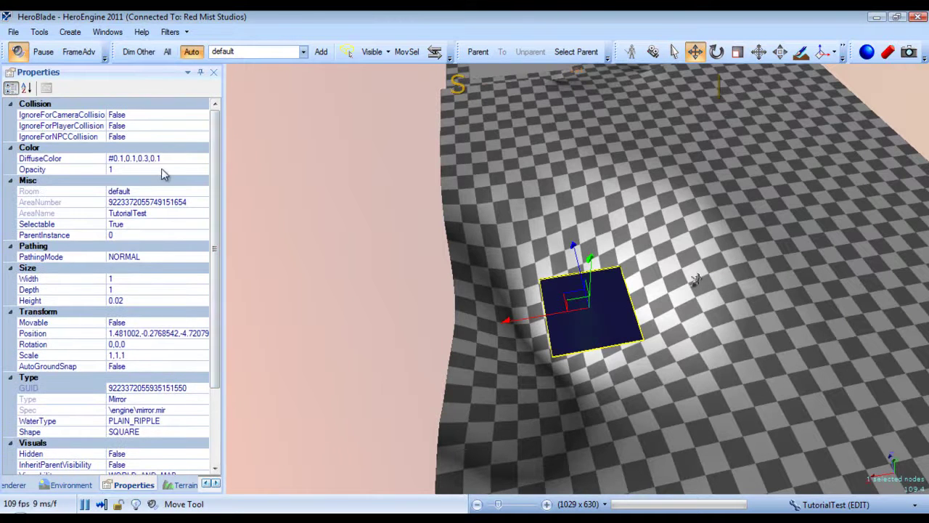
scroll(150, 161, "down", 3)
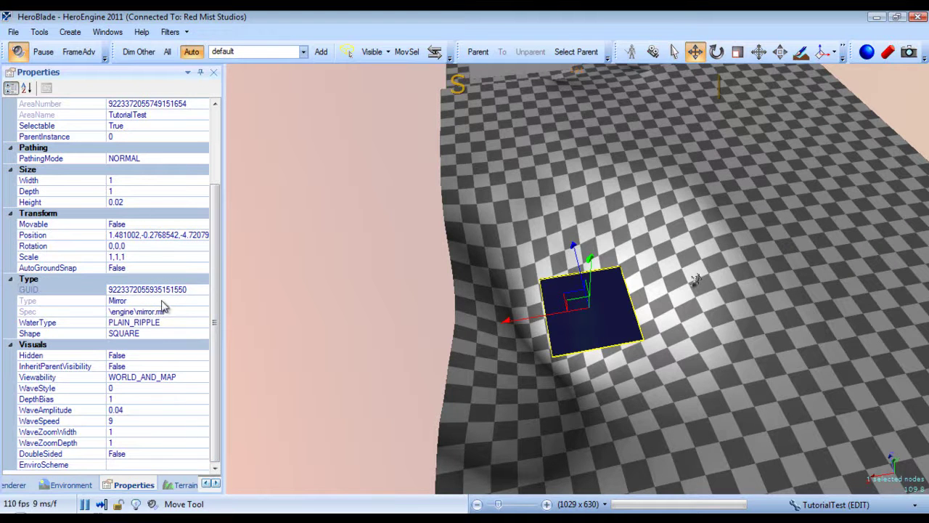
Step: Set the water plane's WaterType to RIVER and inspect its surface up close
left_click(207, 323)
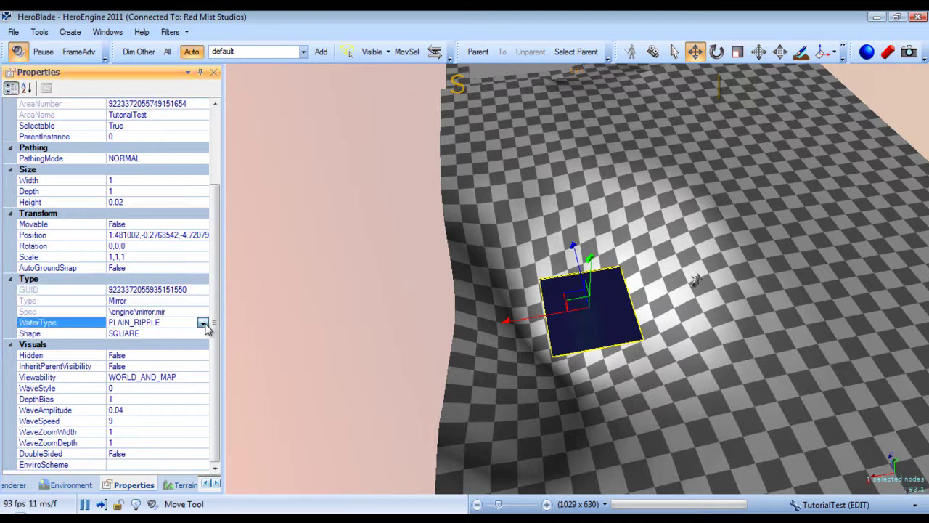
left_click(203, 324)
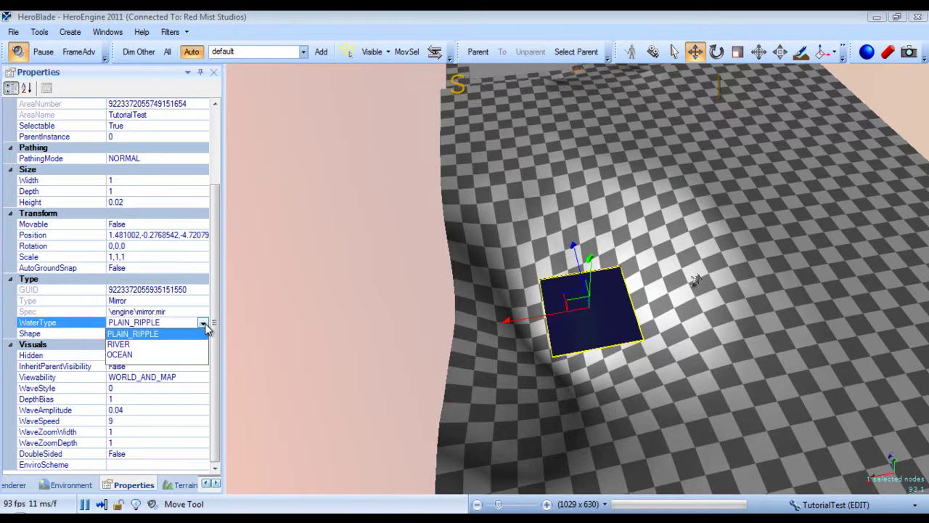
left_click(119, 344)
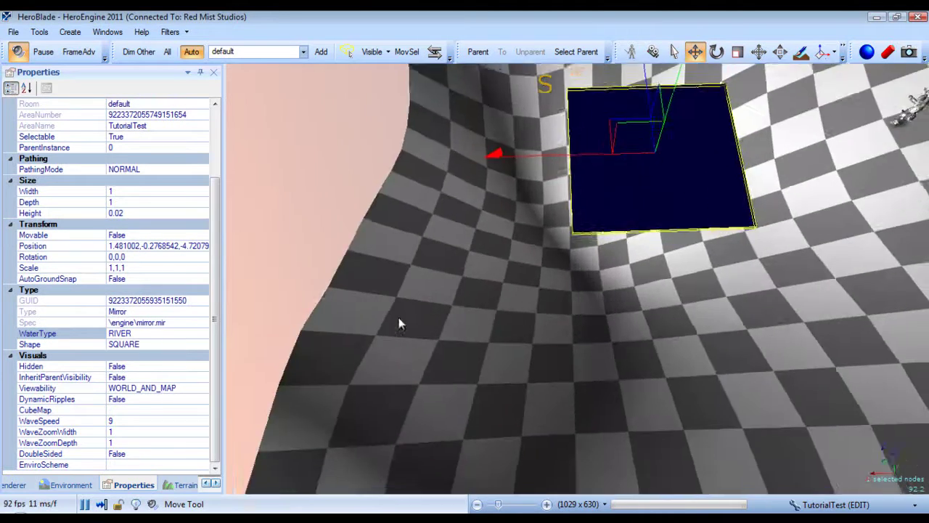
mouse_move(399, 318)
right_mouse_down()
mouse_move(415, 301)
mouse_move(411, 312)
right_mouse_up()
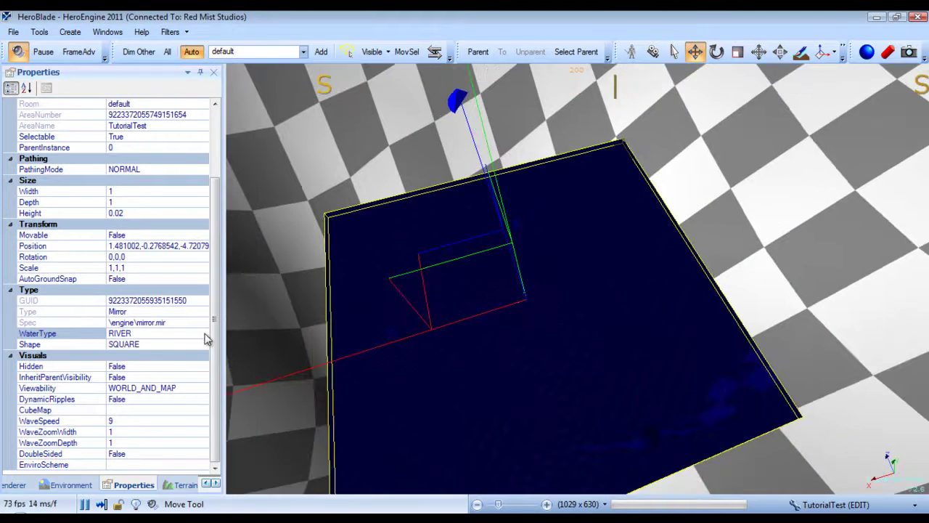
Step: Try the OCEAN water type, and return the WaterType to PLAIN_RIPPLE
left_click(203, 335)
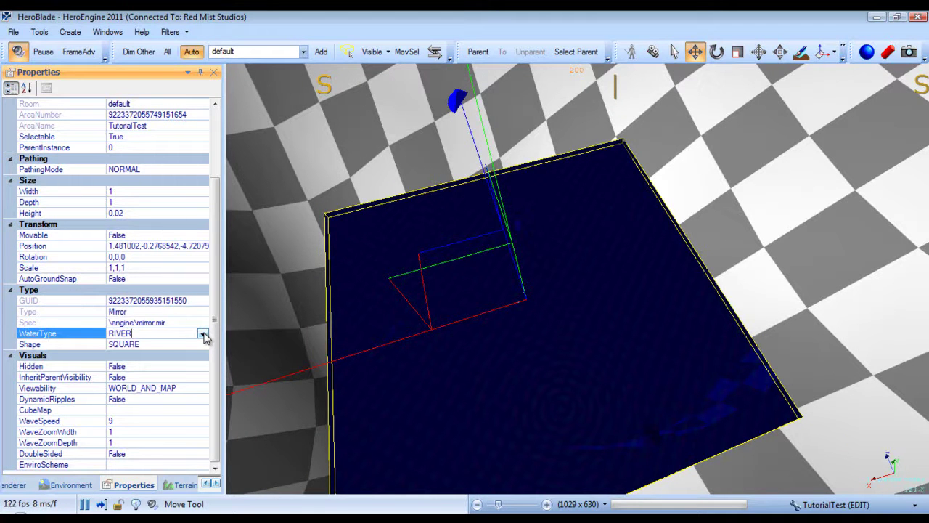
left_click(203, 334)
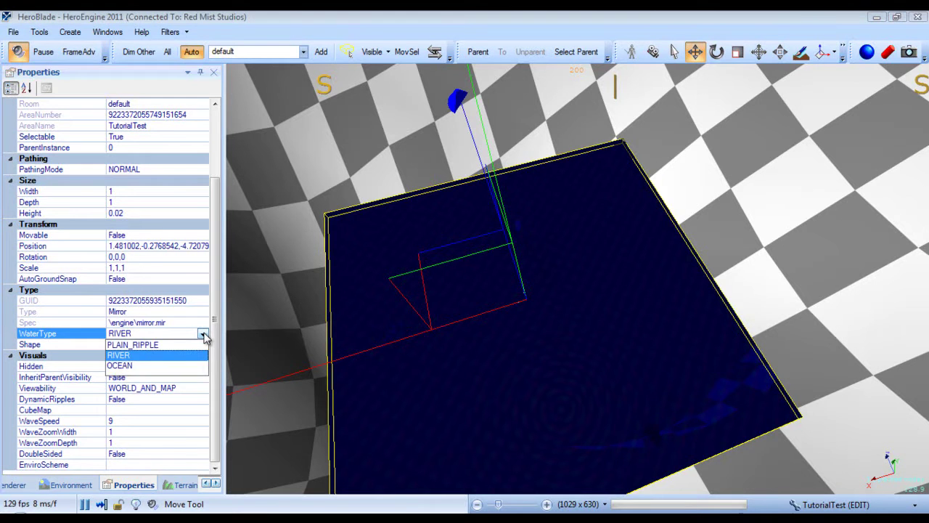
left_click(122, 366)
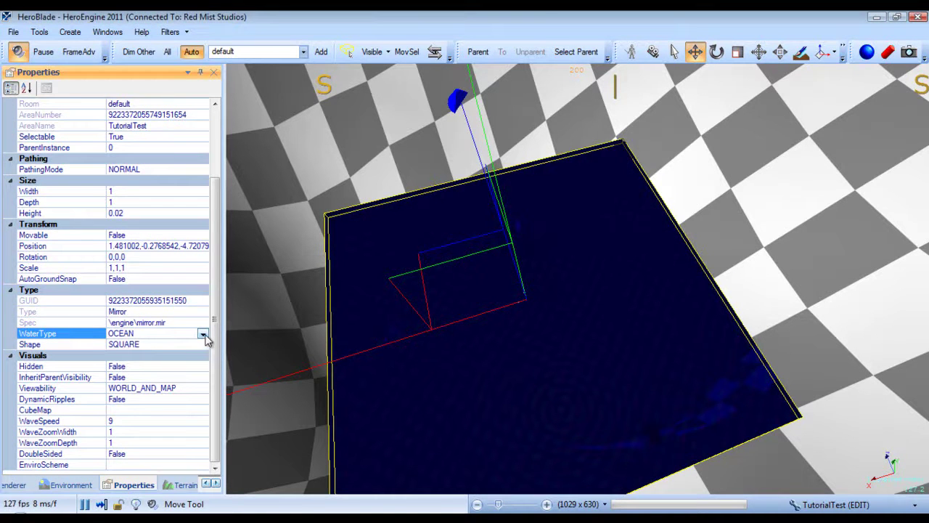
left_click(203, 336)
left_click(186, 346)
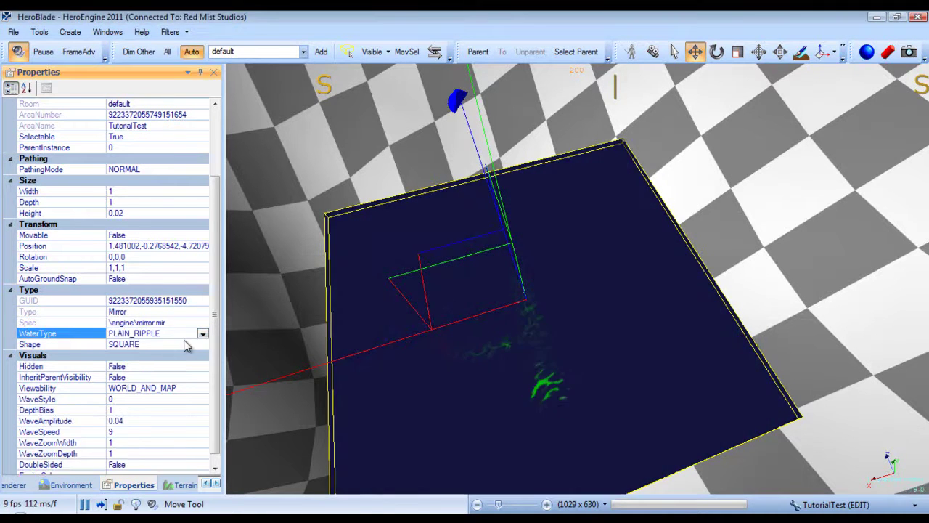
Step: Examine the plain-ripple water surface from close up and from farther away
right_click_drag(398, 257, 425, 246)
scroll(424, 246, "up", 3)
right_click_drag(650, 310, 621, 326)
scroll(606, 331, "down", 5)
scroll(606, 332, "up", 2)
key("a")
scroll(606, 332, "up", 2)
scroll(638, 324, "down", 3)
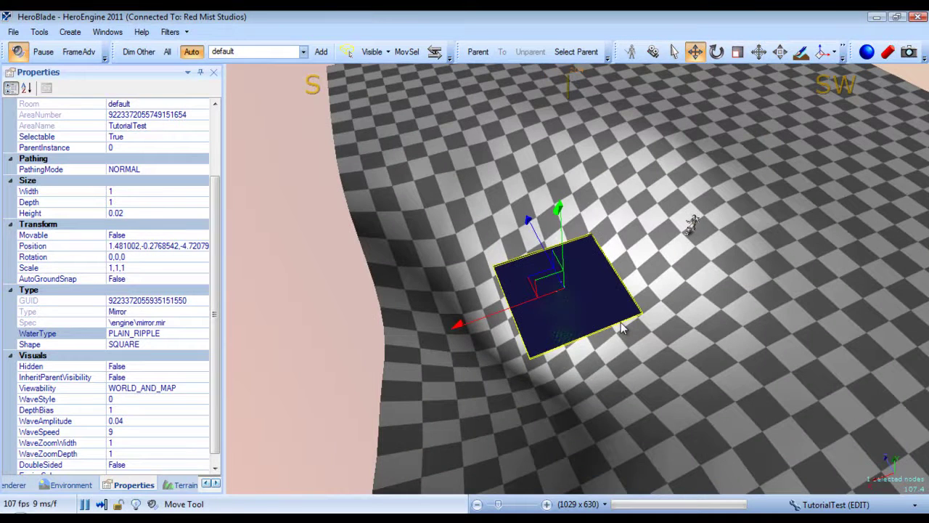
Step: Try the CIRCLE and RIBBON shapes on the water plane
left_click(203, 344)
left_click(204, 346)
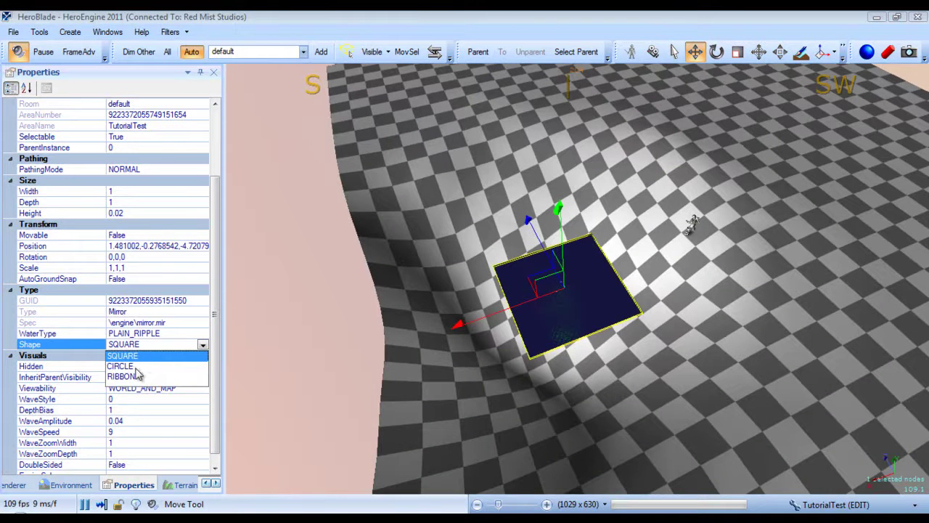
left_click(135, 367)
left_click(202, 345)
left_click(203, 346)
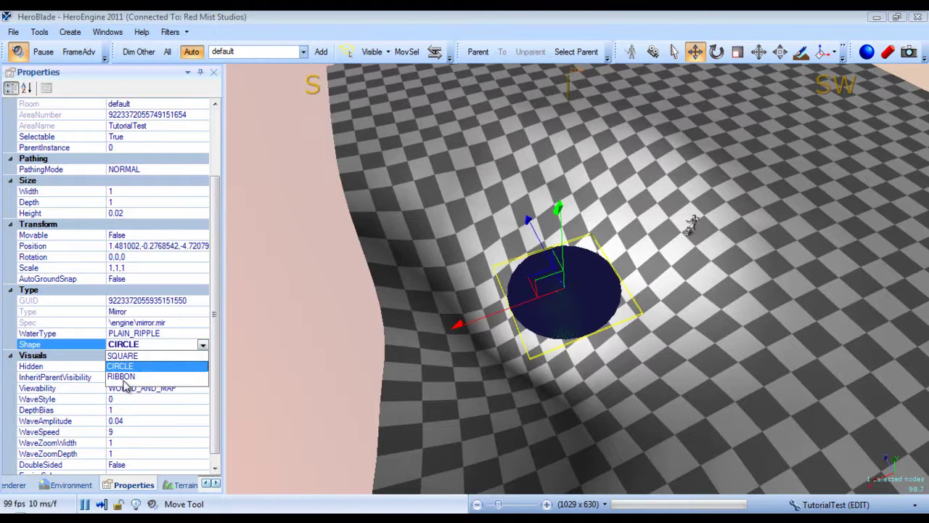
left_click(124, 379)
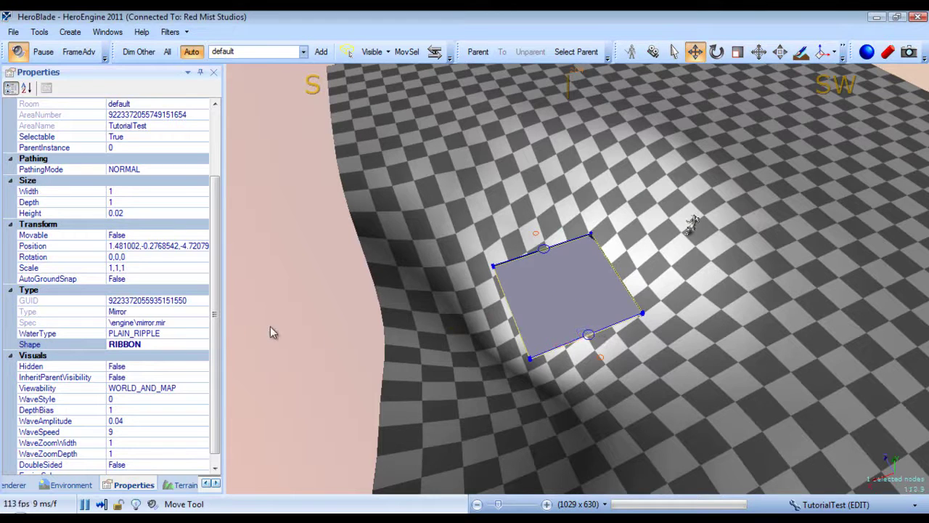
Step: Set the water plane's Shape back to SQUARE
left_click(203, 347)
left_click(204, 346)
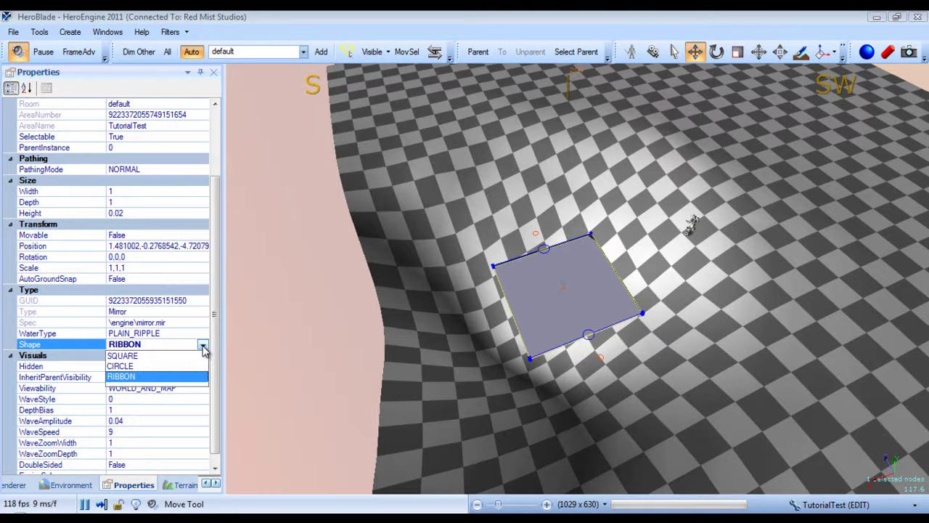
left_click(135, 358)
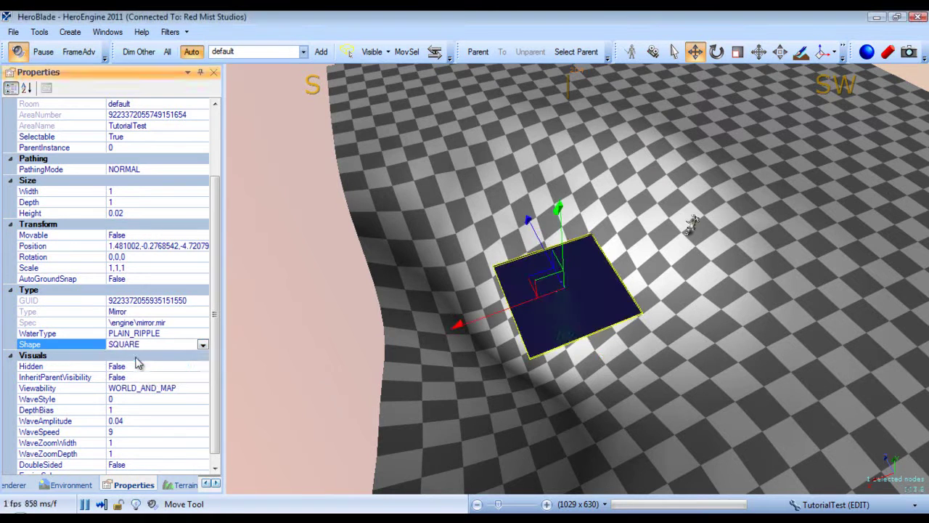
Step: Stretch the water plane with the Bounds Tool to about 2.65 wide and 2.80 deep so it fills the basin
left_click(784, 55)
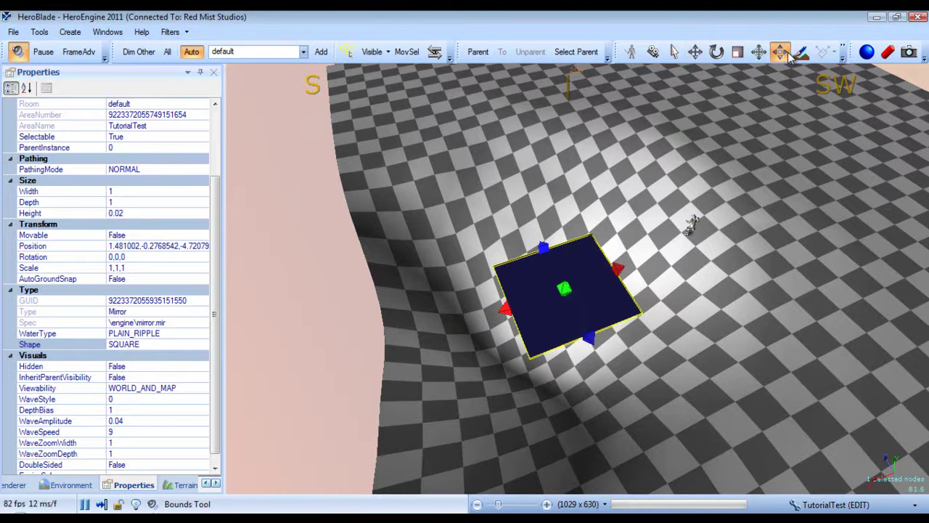
left_click_drag(505, 310, 356, 361)
left_click_drag(623, 270, 665, 254)
left_click(570, 294)
left_click(501, 252)
left_click(510, 281)
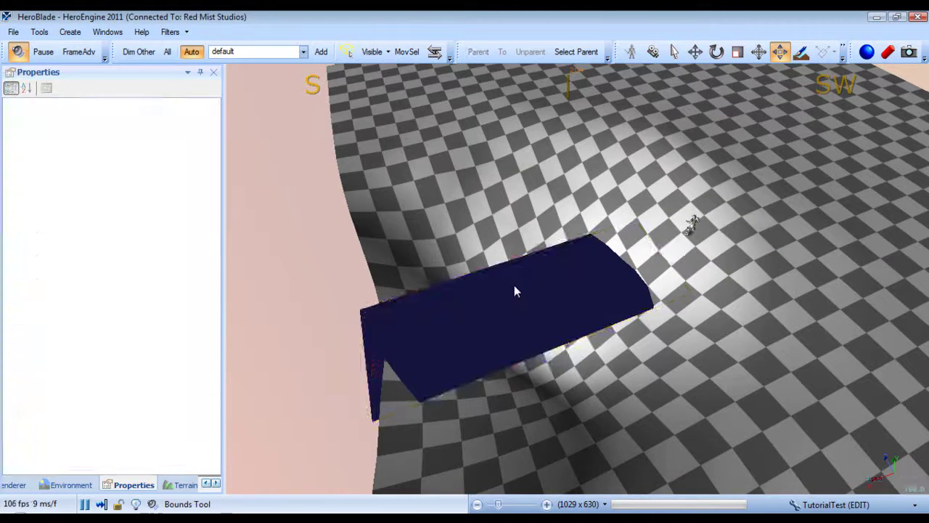
left_click_drag(510, 260, 623, 430)
Step: Examine the water surface and its terrain reflections from close range and a low angle
right_click_drag(601, 358, 632, 351)
key("a")
key("w")
key("s")
key("w")
key("s")
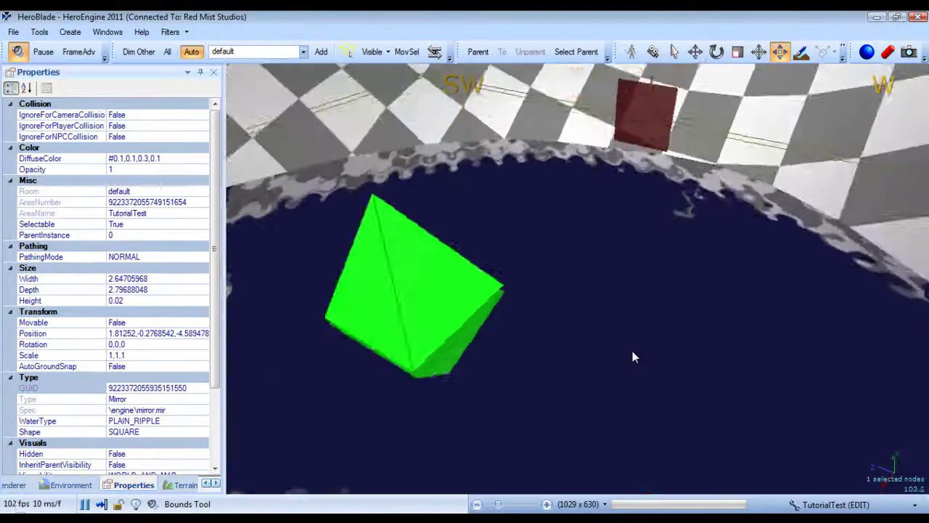
key("w")
key("w")
right_click_drag(633, 352, 636, 331)
key("s")
key("w")
key("s")
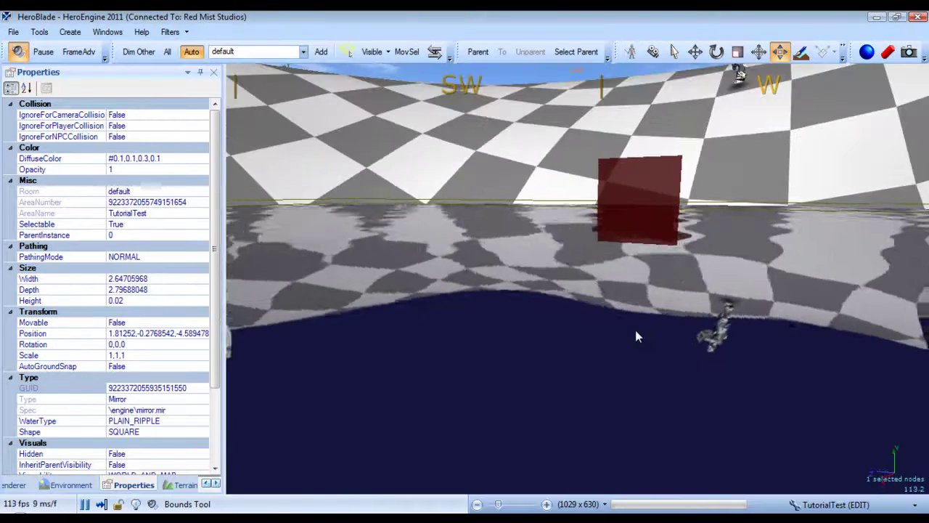
Step: Extend the water's bounds downward to a height of about 0.66 so the volume covers the basin's depth
key("s")
key("s")
mouse_move(636, 329)
right_mouse_down()
mouse_move(651, 346)
mouse_move(634, 317)
mouse_move(653, 348)
mouse_move(649, 328)
right_mouse_up()
key("w")
key("s")
key("w")
key("s")
key("w")
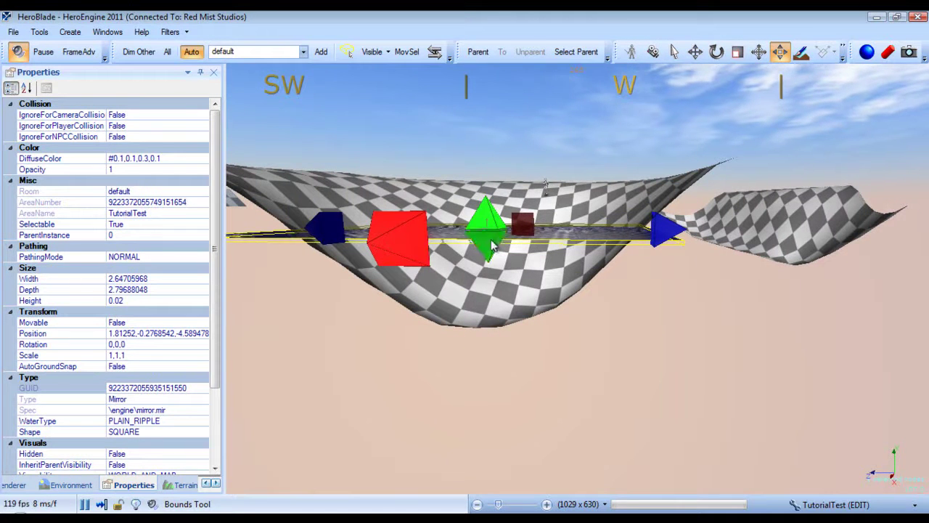
left_click_drag(491, 245, 490, 302)
Step: Examine the deepened water volume from below and around the basin's edges
key("w")
mouse_move(659, 313)
right_mouse_down()
mouse_move(647, 316)
mouse_move(677, 305)
mouse_move(648, 335)
mouse_move(649, 324)
mouse_move(666, 324)
right_mouse_up()
key("s")
key("w")
key("w")
key("s")
right_click_drag(587, 344, 432, 356)
key("w")
scroll(572, 349, "down", 8)
scroll(530, 365, "up", 8)
scroll(479, 377, "down", 5)
scroll(479, 377, "down", 5)
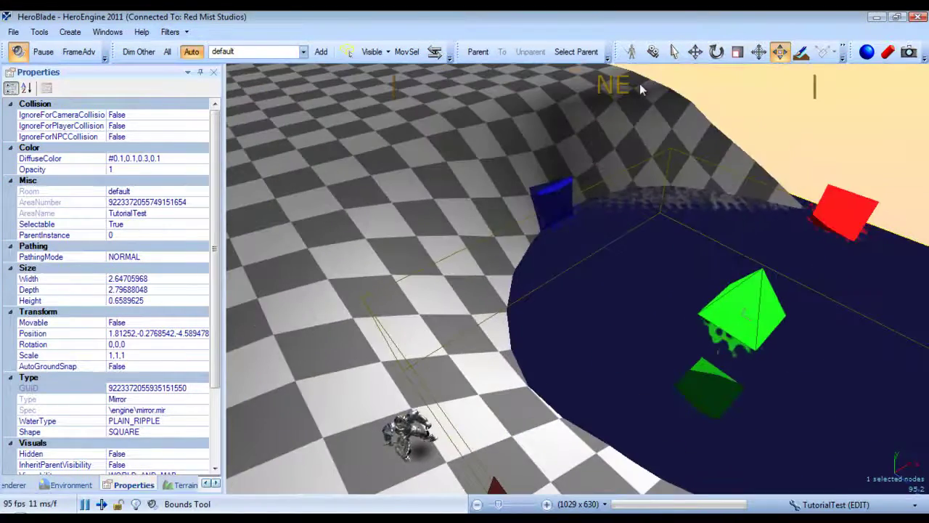
Step: Enter Game Mode and move the character down into the water to test swimming in it
left_click(632, 52)
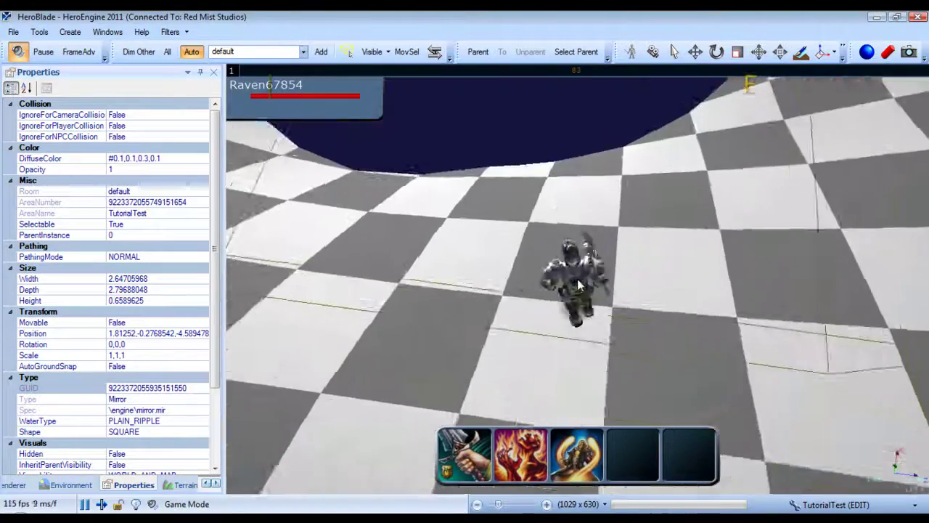
key("w")
key("w")
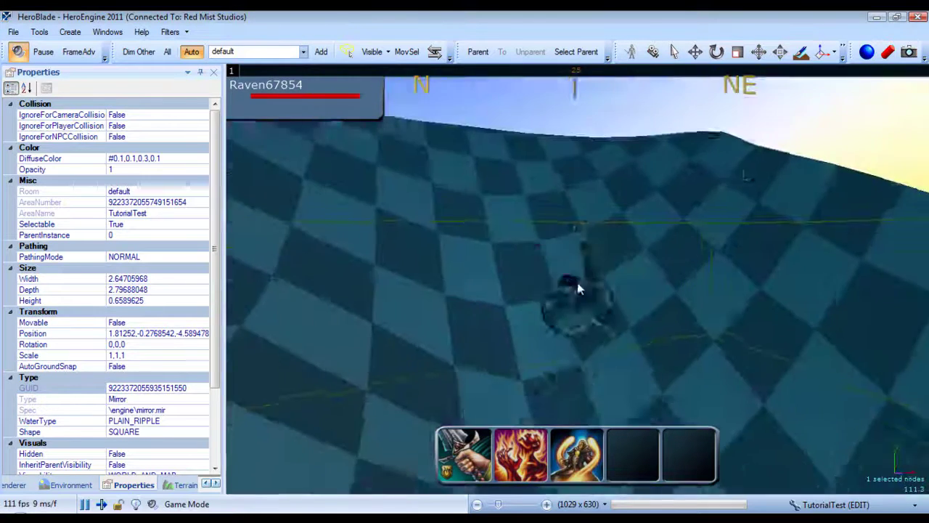
key("w")
mouse_move(577, 283)
right_mouse_down()
mouse_move(569, 268)
mouse_move(578, 279)
right_mouse_up()
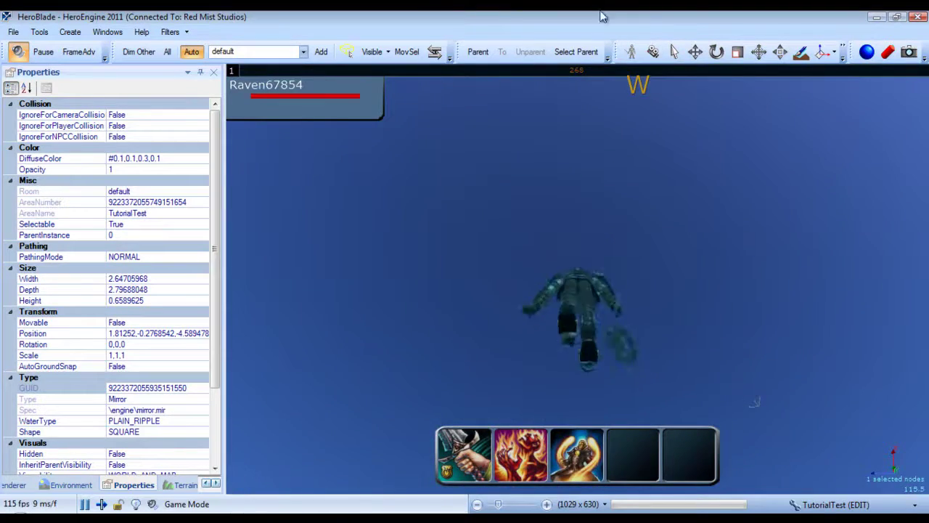
Step: Switch to Fly Mode and create a second Mirror / Water object over the flat part of the terrain
left_click(653, 52)
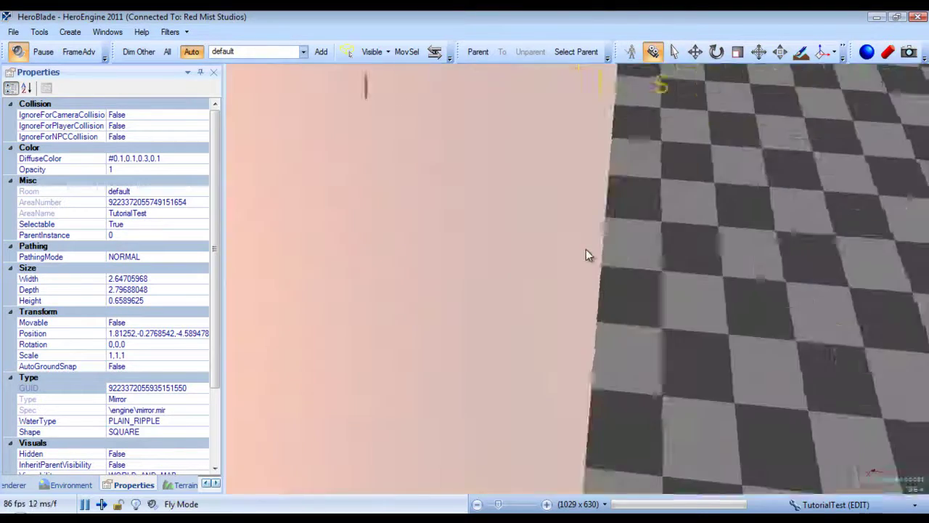
right_click_drag(586, 250, 604, 239)
key("s")
right_click_drag(379, 260, 426, 256)
key("w")
key("s")
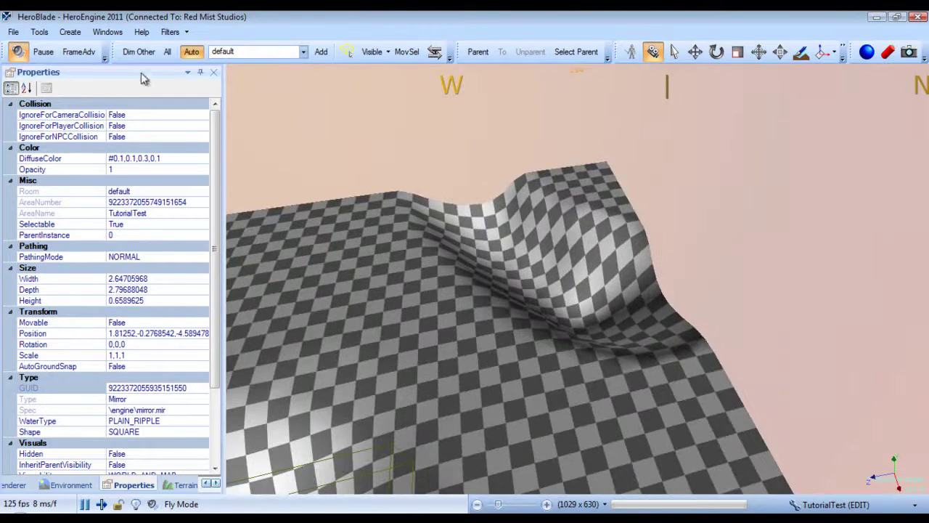
left_click(70, 32)
left_click(120, 178)
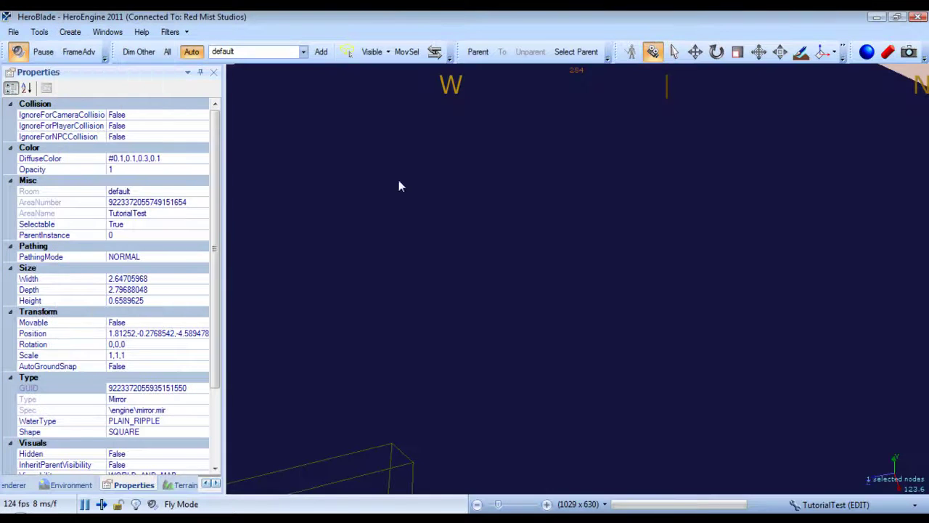
Step: Move the new square water object into the second, curved depression beside the raised corner hill
left_click(695, 51)
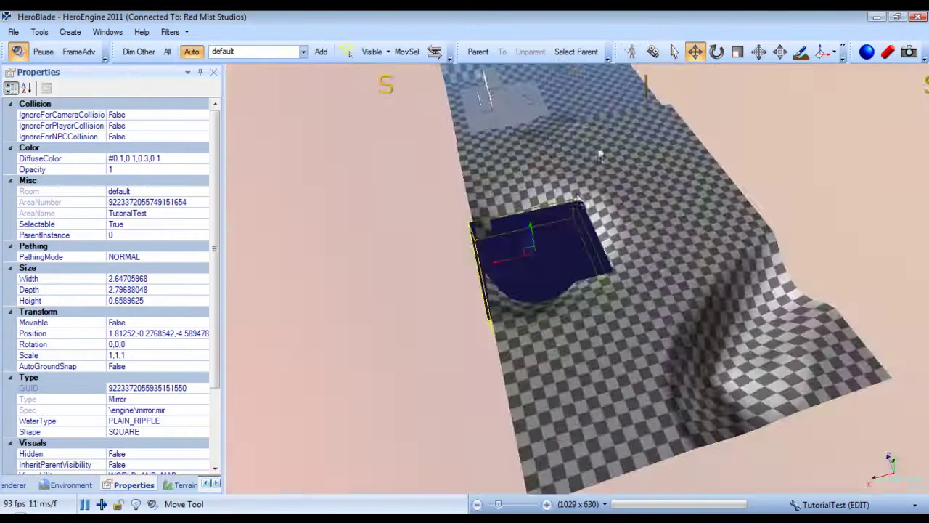
left_click_drag(537, 238, 732, 339)
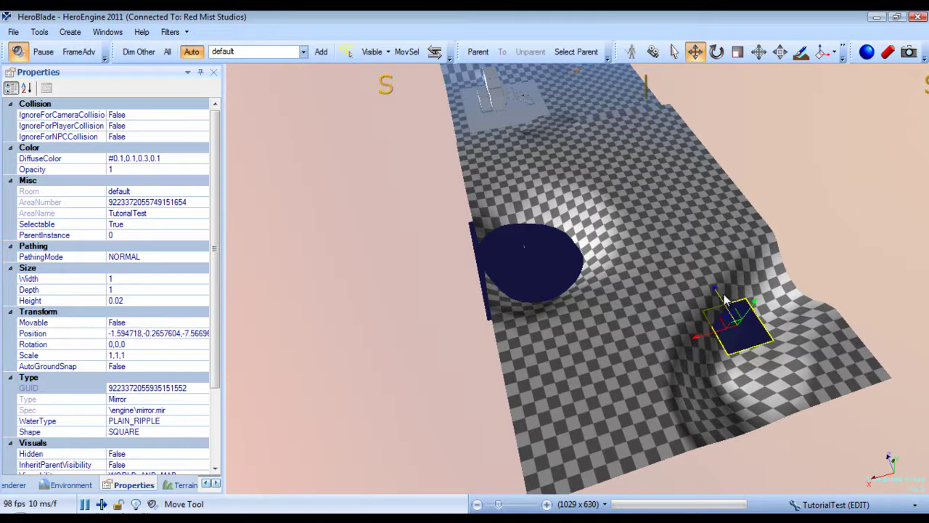
left_click_drag(718, 287, 724, 295)
right_click_drag(724, 295, 635, 253)
key("w")
key("s")
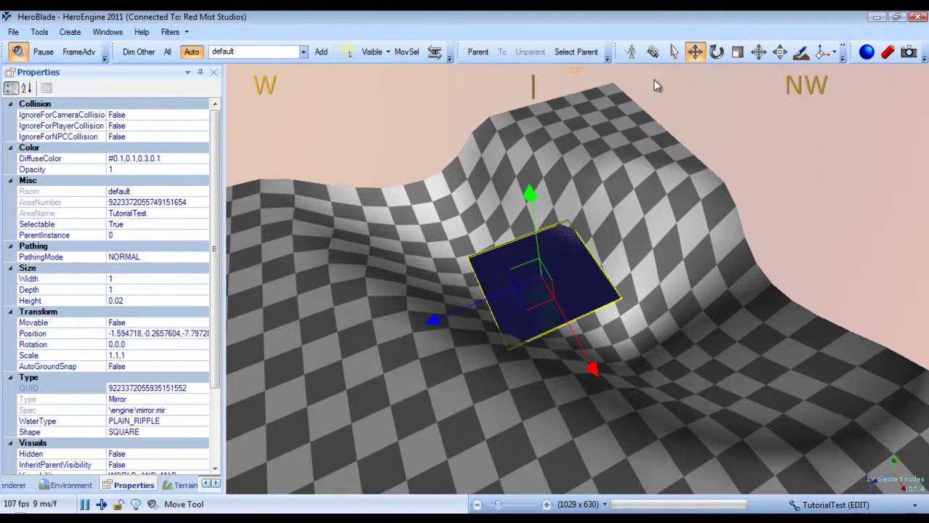
Step: Change the shape of the new water object to RIBBON
left_click(200, 433)
left_click(203, 432)
left_click(143, 465)
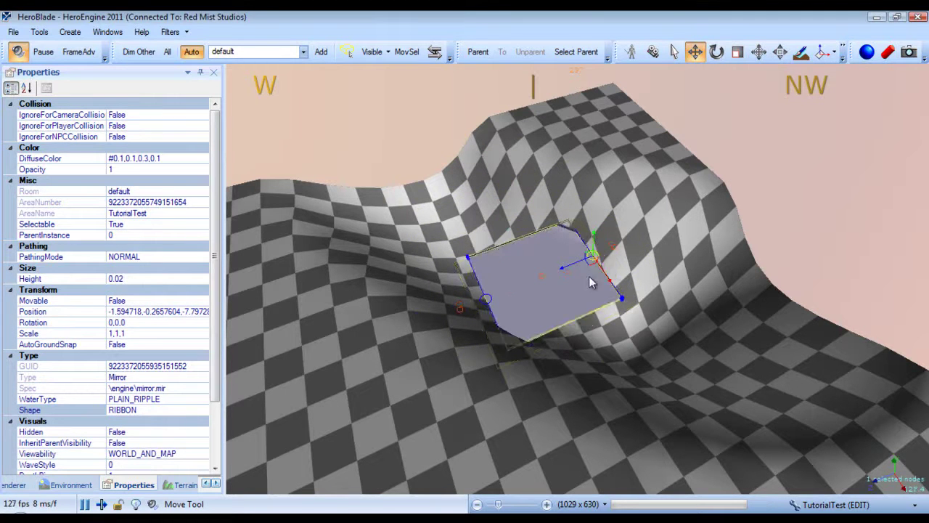
Step: Try to extend the ribbon water from its end node past the hill, and undo the extension
mouse_move(615, 249)
left_mouse_down()
mouse_move(672, 279)
mouse_move(690, 265)
mouse_move(678, 247)
mouse_move(779, 266)
mouse_move(805, 261)
left_mouse_up()
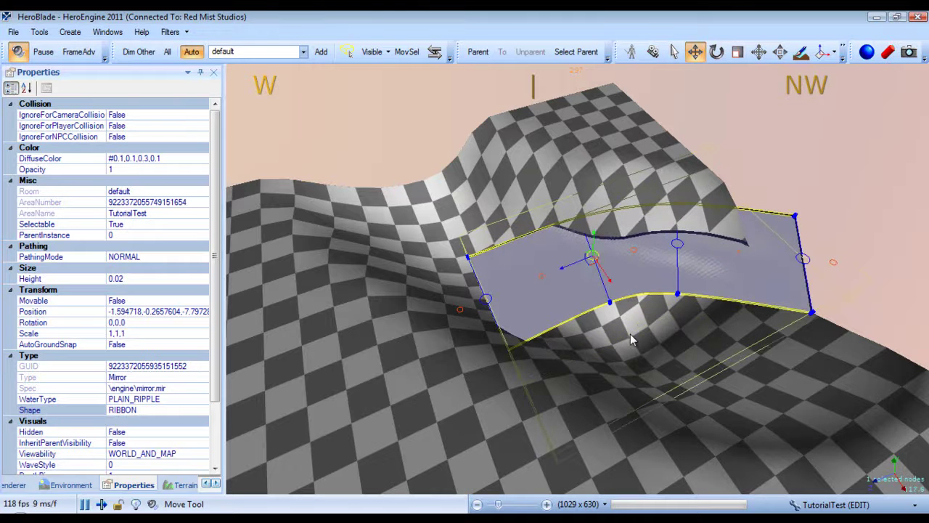
key("ctrl+z")
key("ctrl+z")
key("ctrl+z")
Step: Reposition the ribbon's end nodes to turn the single water segment along the curved depression
scroll(613, 220, "up", 5)
scroll(613, 218, "up", 1)
left_click_drag(551, 163, 749, 421)
scroll(540, 224, "down", 6)
right_click_drag(540, 225, 538, 245)
left_click(539, 245)
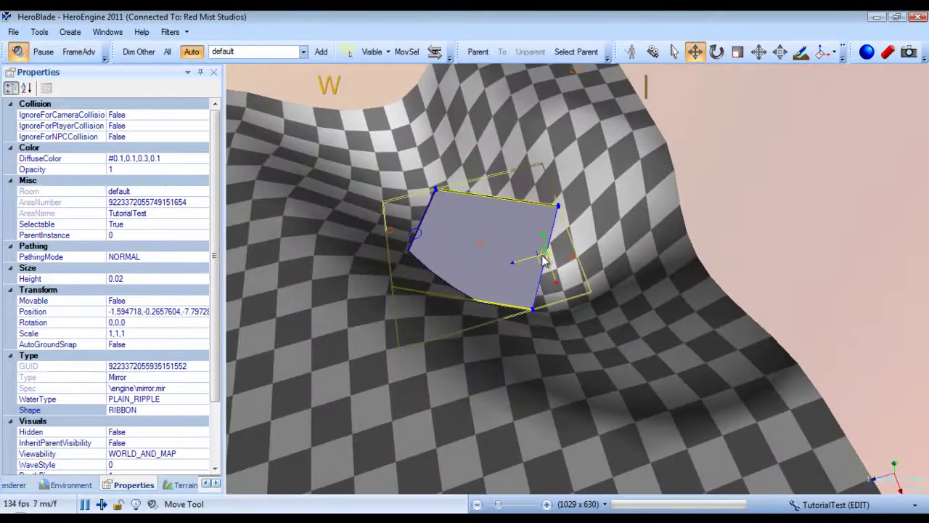
left_click_drag(412, 247, 407, 220)
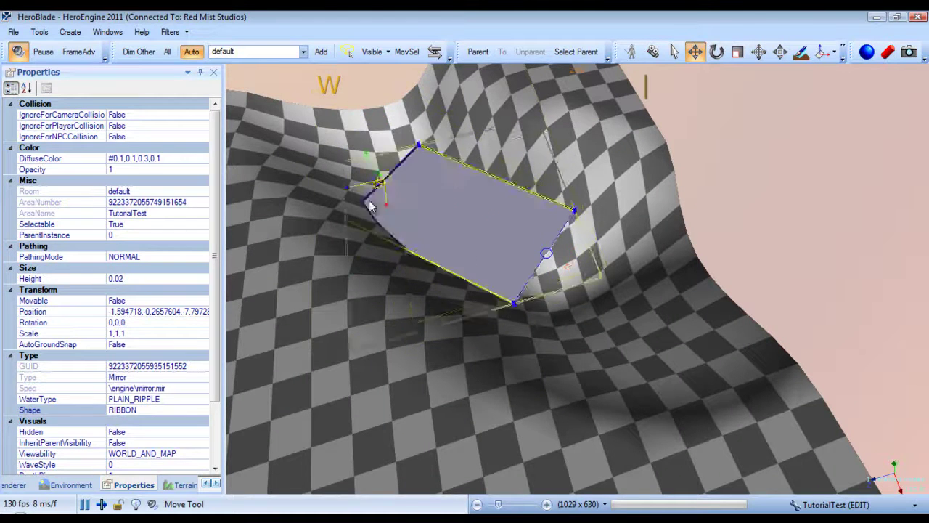
left_click(407, 221)
left_click(484, 210)
left_click(447, 187)
left_click_drag(448, 187, 680, 268)
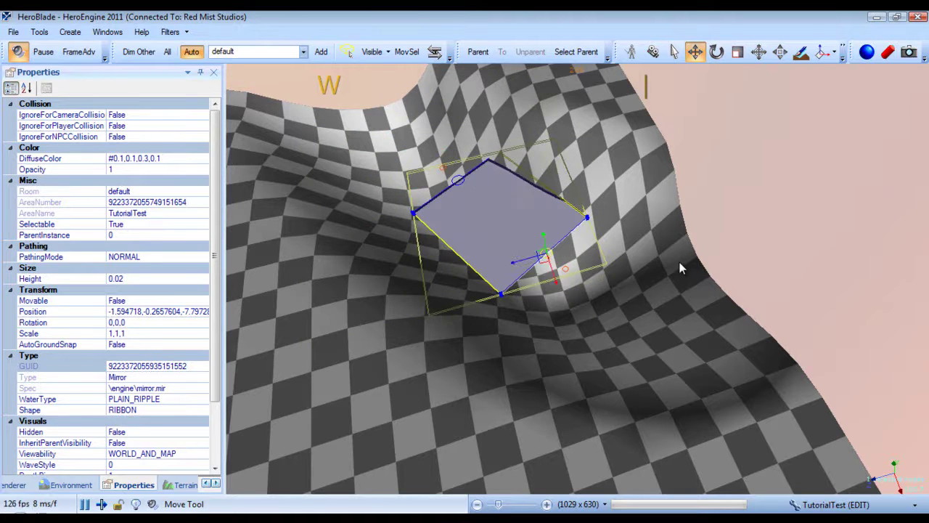
Step: Extend the ribbon with additional nodes so the water follows the curve around the hill to the terrain's edge
right_click_drag(573, 250, 585, 245)
key("w")
left_click(550, 260)
left_click_drag(567, 266, 395, 156)
left_click(542, 291)
left_click_drag(545, 298, 541, 252)
left_click(765, 340)
left_click_drag(780, 321, 780, 272)
scroll(653, 256, "down", 3)
middle_click_drag(652, 256, 504, 261)
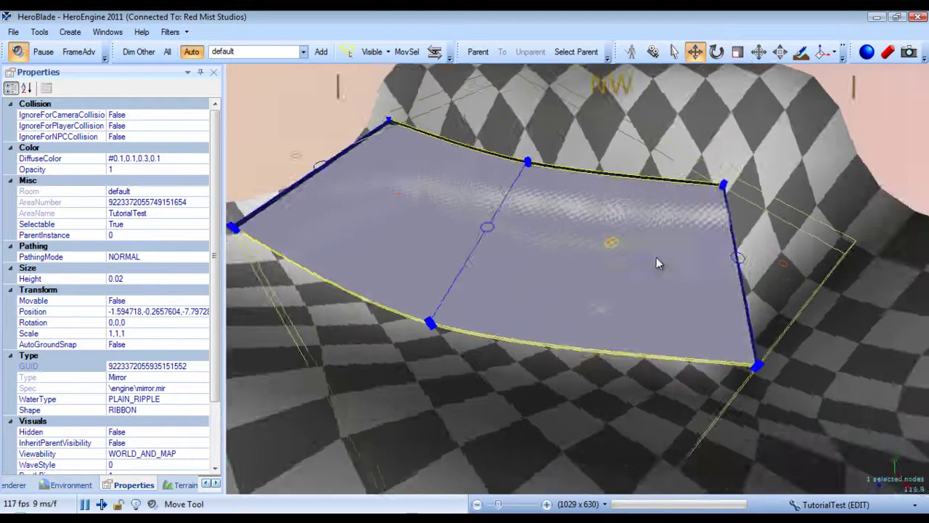
left_click_drag(470, 275, 592, 240)
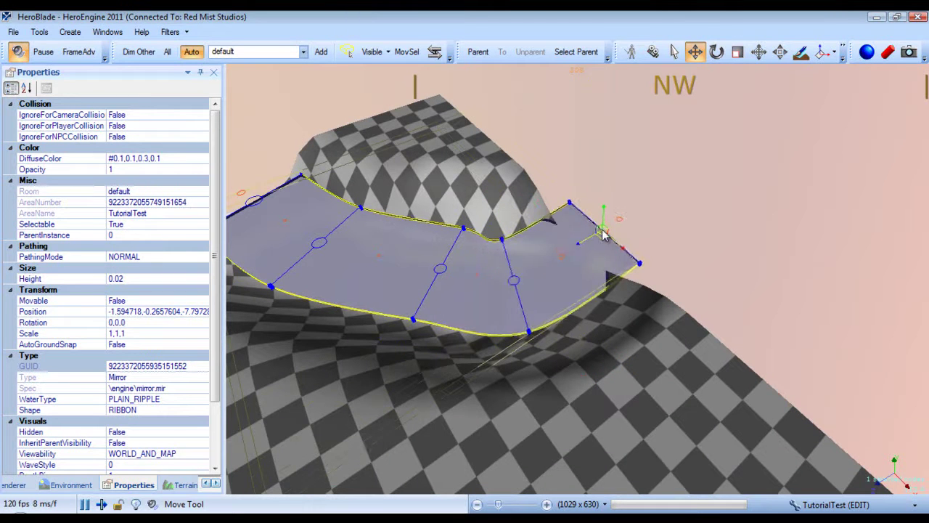
Step: Adjust the ribbon's intermediate nodes so the bend follows the depression more closely
left_click_drag(510, 285, 538, 284)
left_click_drag(481, 286, 426, 299)
left_click_drag(314, 249, 305, 265)
middle_click_drag(337, 262, 468, 274)
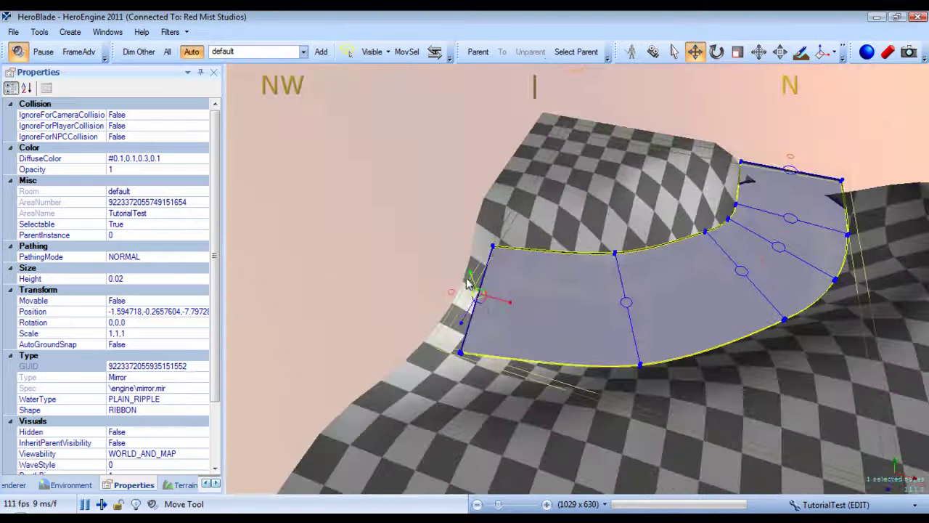
Step: Extend the ribbon's opposite end by one more node past the terrain's edge and adjust the neighbouring node
left_click_drag(480, 301, 426, 286)
left_click(509, 312)
left_click_drag(514, 325, 512, 328)
right_click_drag(635, 249, 602, 250)
key("d")
key("s")
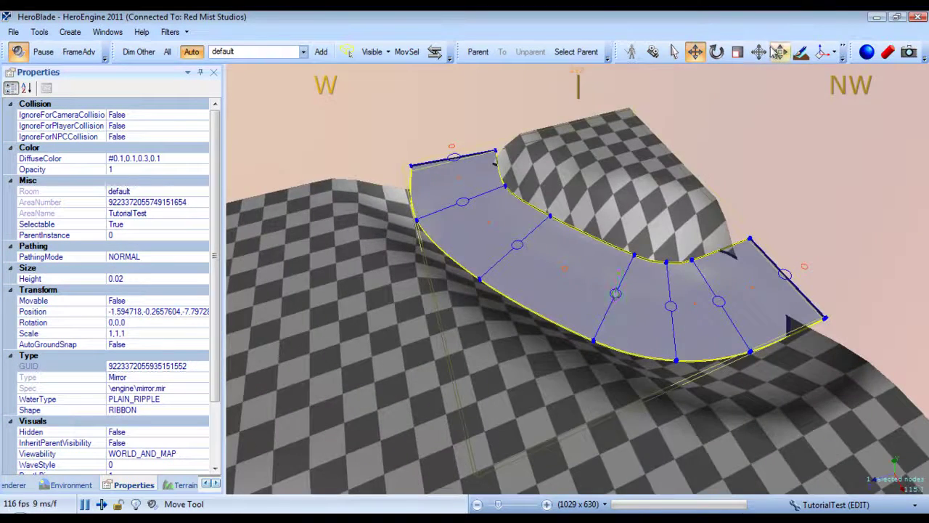
Step: Widen the ribbon's cross-sections with the Bounds Tool so the water reaches both banks of the depression
left_click(779, 51)
right_click_drag(690, 154, 666, 145)
key("w")
left_click_drag(564, 263, 485, 260)
left_click_drag(593, 180, 517, 177)
right_click_drag(475, 181, 537, 299)
left_click_drag(478, 394, 546, 401)
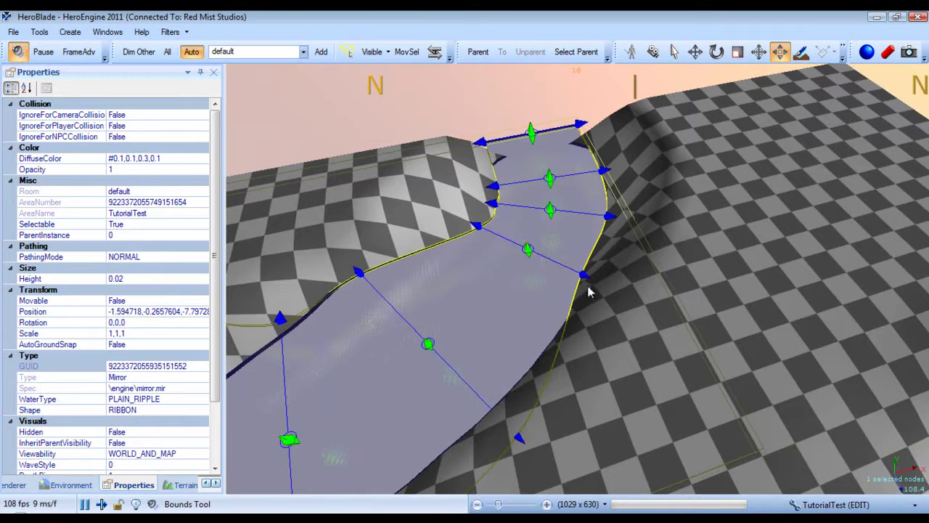
left_click_drag(586, 280, 636, 166)
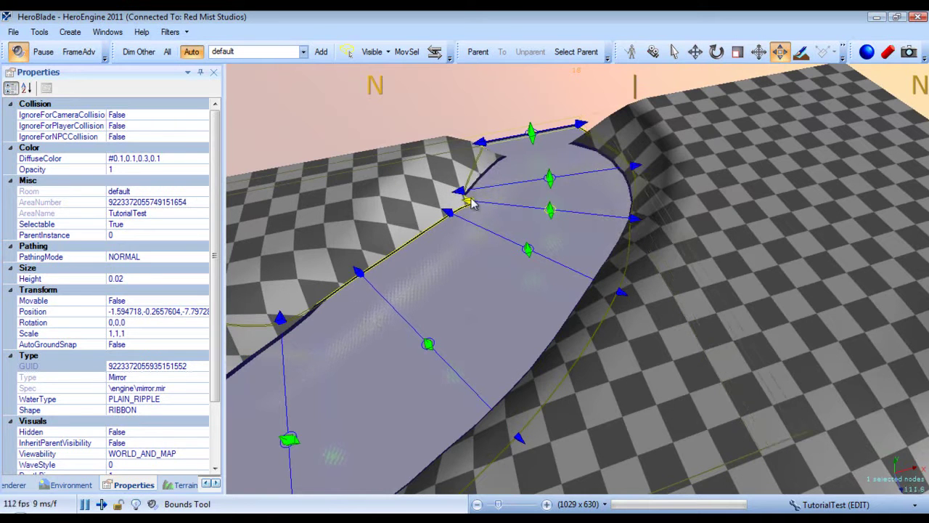
Step: Extend the ribbon water's bounds downward to a height of about 0.9 to fill the depression's depth
right_click_drag(501, 168, 689, 120)
key("f")
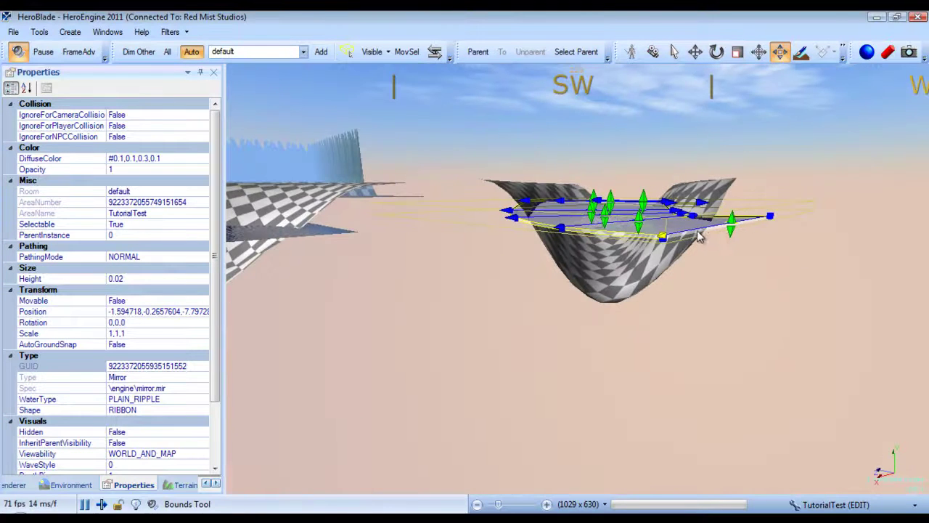
left_click_drag(729, 237, 726, 356)
key("f")
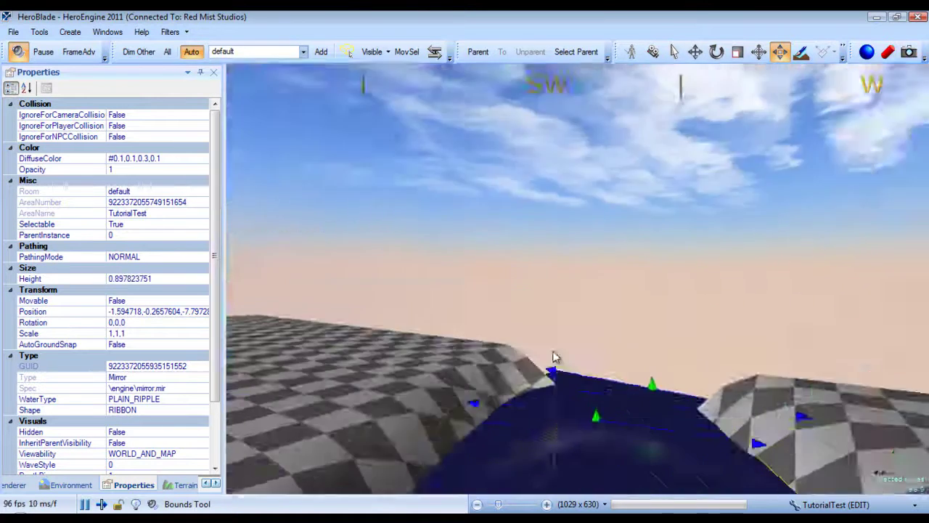
Step: Examine the deepened ribbon water around the hill and along its banks from several angles
left_click(440, 175)
scroll(557, 185, "up", 5)
right_click_drag(557, 185, 572, 202)
scroll(542, 174, "up", 3)
scroll(543, 176, "down", 6)
scroll(579, 201, "down", 3)
scroll(578, 198, "down", 3)
scroll(522, 170, "up", 4)
scroll(590, 193, "down", 4)
left_click(565, 254)
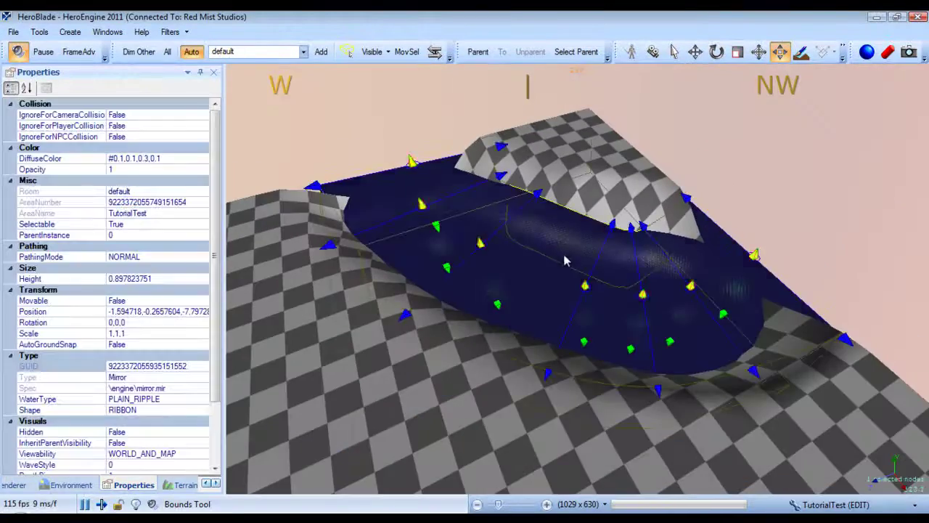
right_click_drag(692, 186, 649, 182)
scroll(647, 181, "down", 5)
scroll(650, 183, "up", 3)
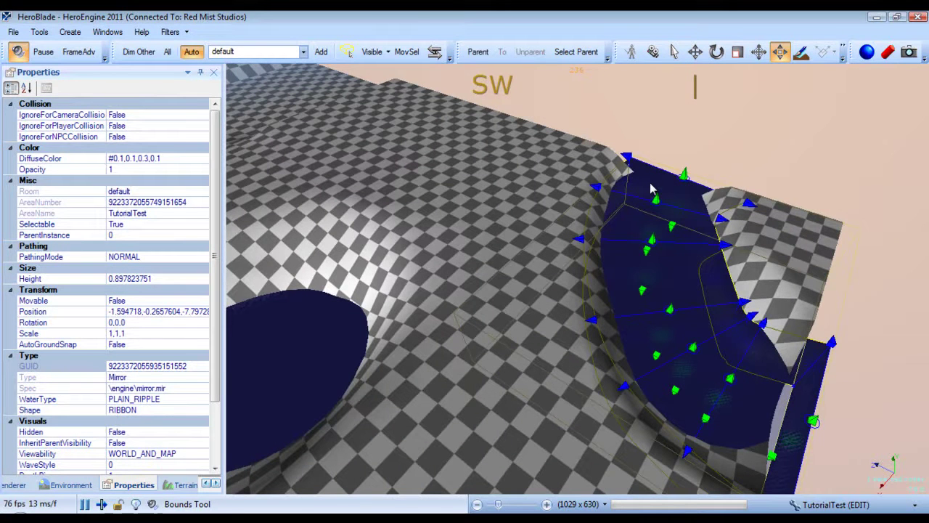
Step: Select the square water in the round basin and compare it with the ribbon water from different viewpoints
left_click(306, 351)
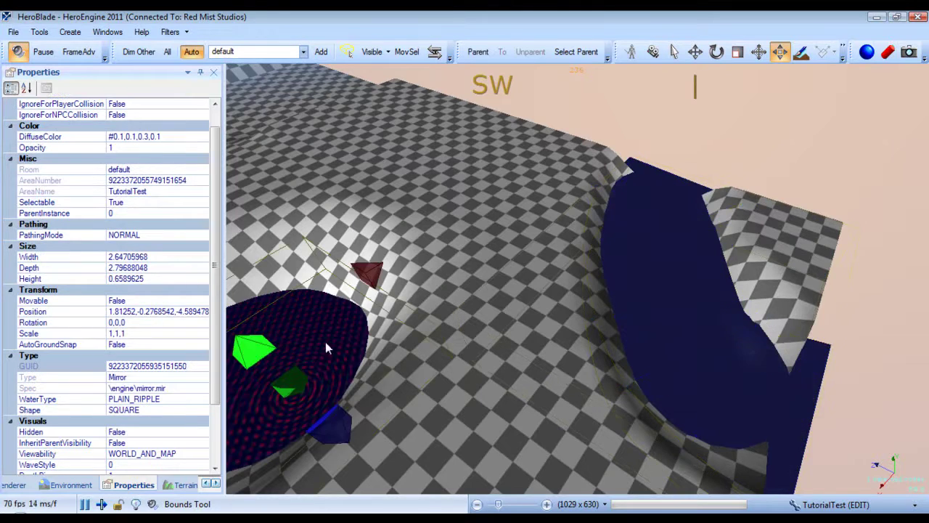
mouse_move(669, 294)
right_mouse_down()
mouse_move(632, 291)
mouse_move(657, 289)
mouse_move(646, 275)
right_mouse_up()
scroll(657, 289, "up", 4)
scroll(647, 275, "up", 5)
scroll(647, 276, "down", 4)
key("d")
scroll(647, 276, "up", 4)
scroll(647, 275, "down", 6)
right_click_drag(647, 275, 657, 289)
scroll(652, 285, "down", 3)
scroll(658, 288, "down", 3)
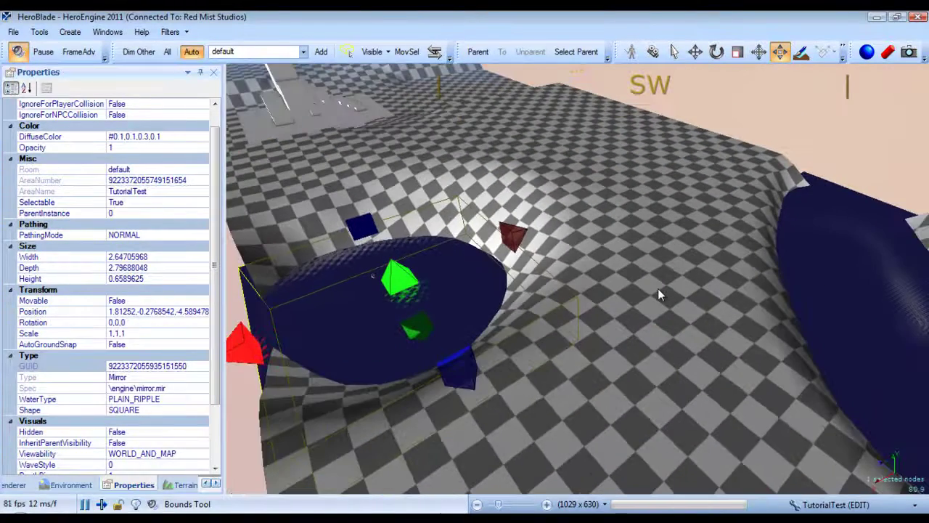